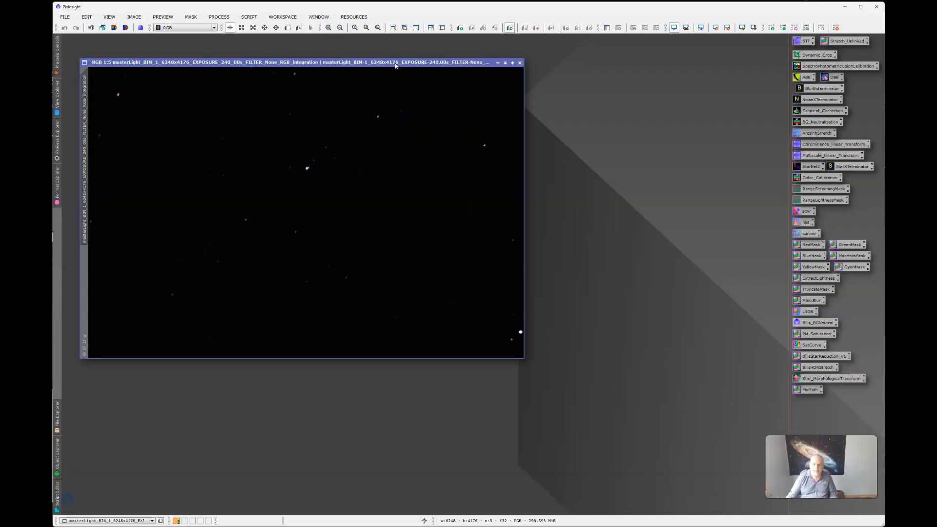
# Step: Apply an STF AutoStretch to reveal the dense star field and faint reddish nebula, repositioning the image window
pyautogui.moveTo(396, 65); pyautogui.dragTo(397, 65)
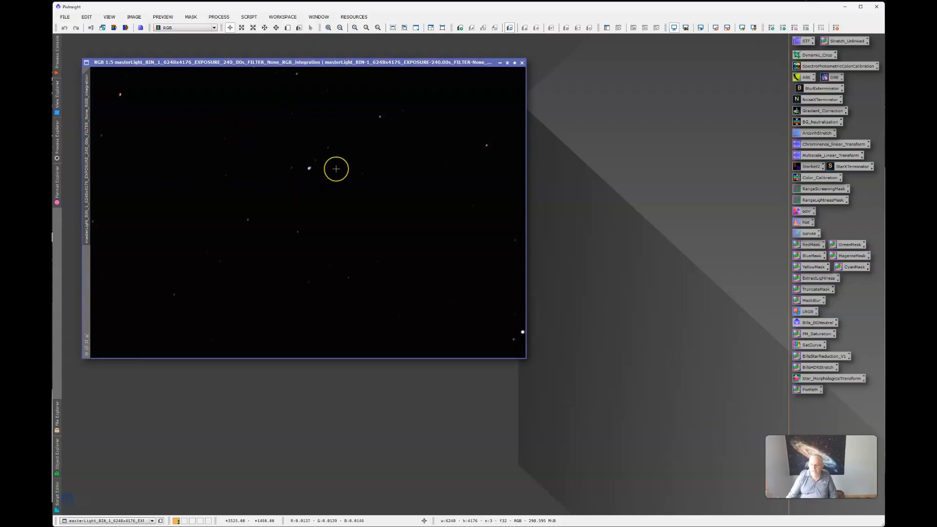
pyautogui.moveTo(389, 62); pyautogui.dragTo(390, 67)
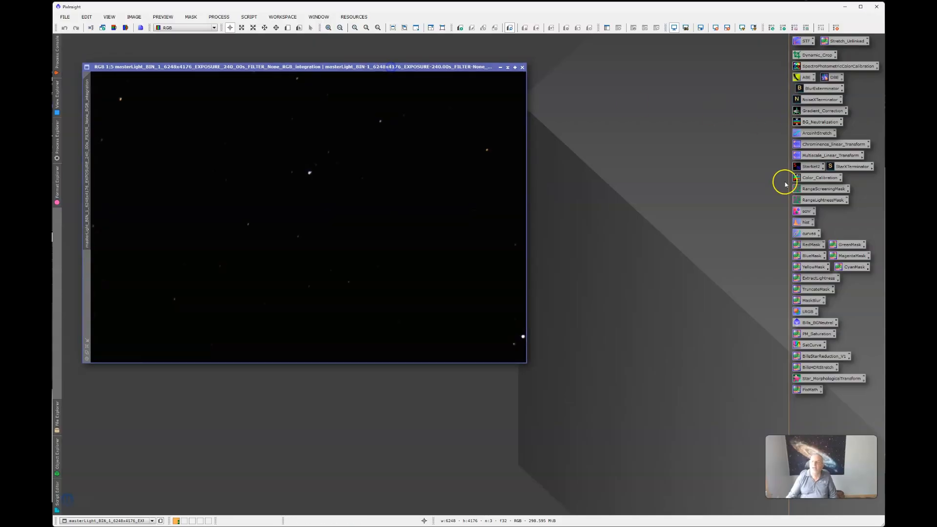
pyautogui.click(742, 27)
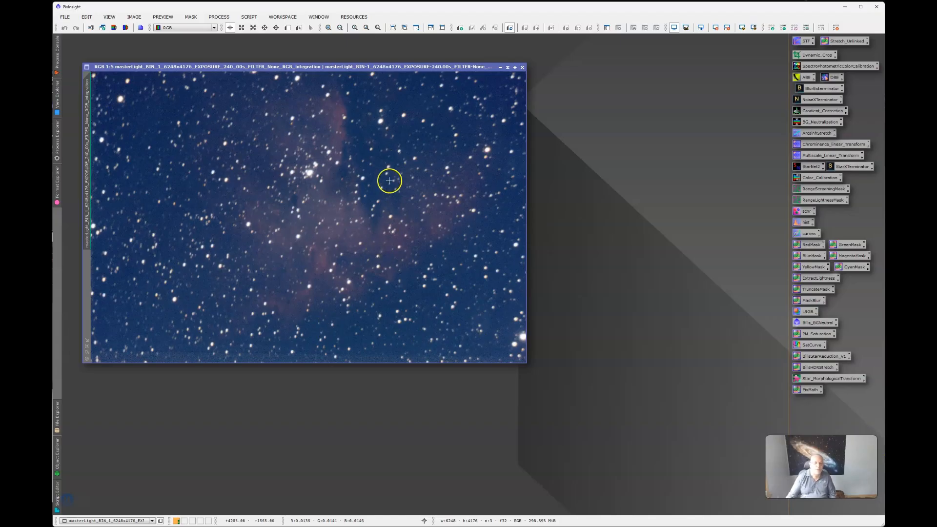
pyautogui.moveTo(353, 67); pyautogui.dragTo(379, 68)
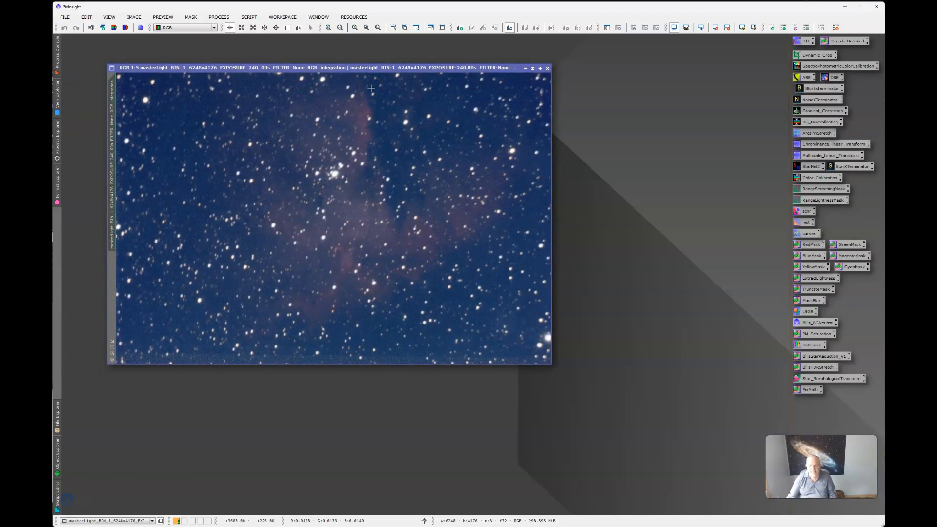
pyautogui.moveTo(376, 69); pyautogui.dragTo(377, 69)
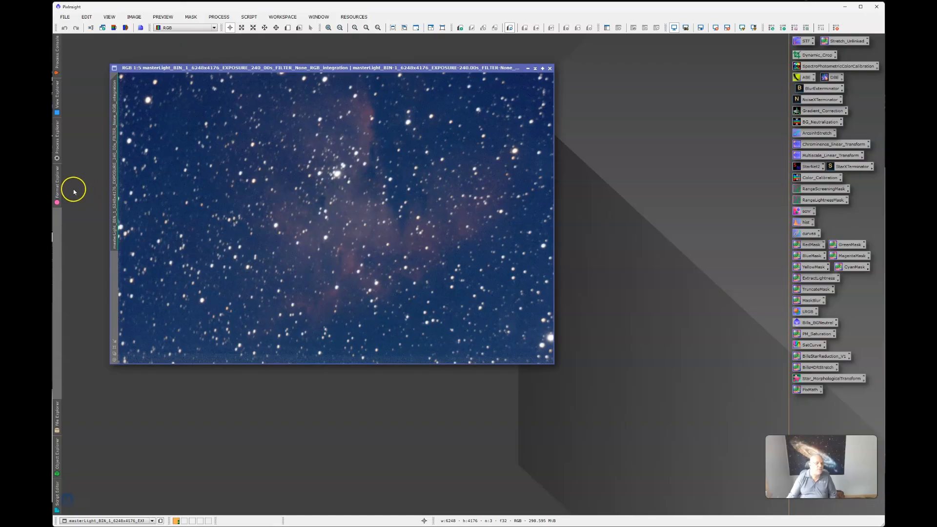
# Step: Search the Process Explorer for 'image' and launch the ImageSolver script
pyautogui.click(57, 149)
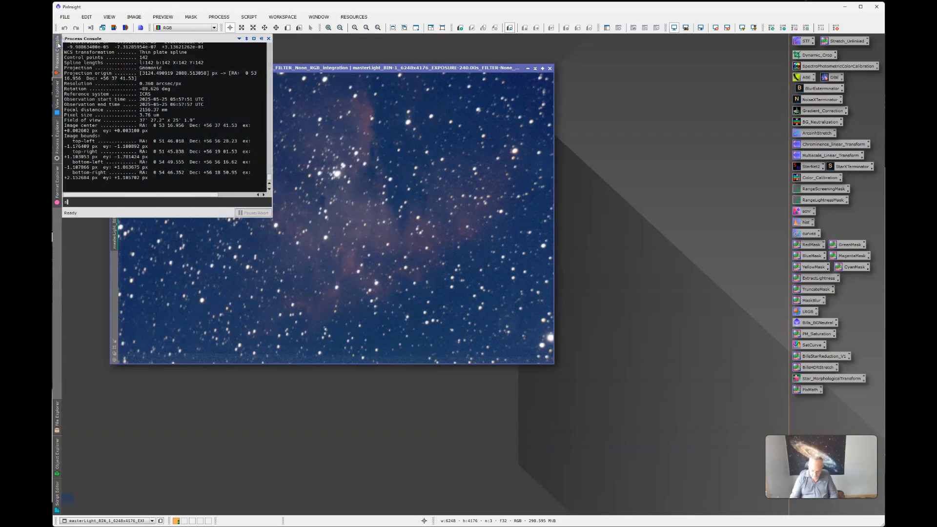
pyautogui.click(58, 45)
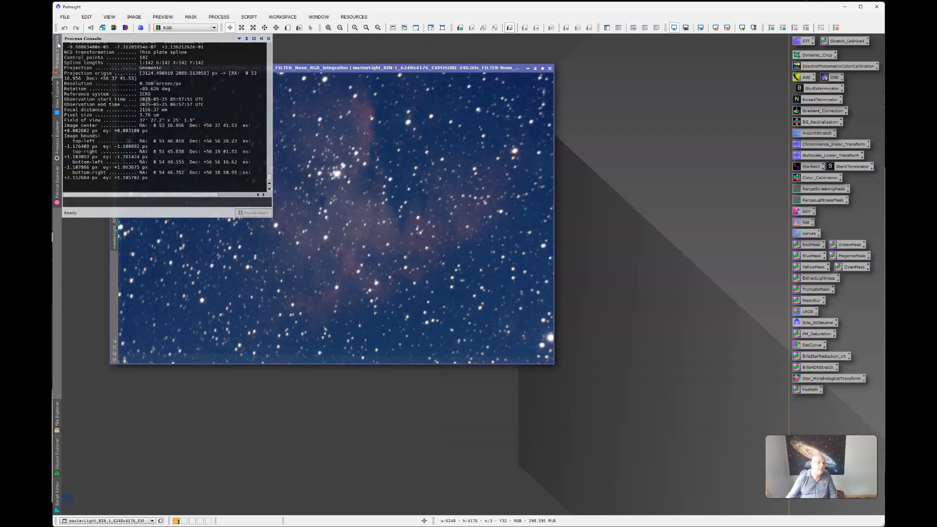
pyautogui.click(56, 142)
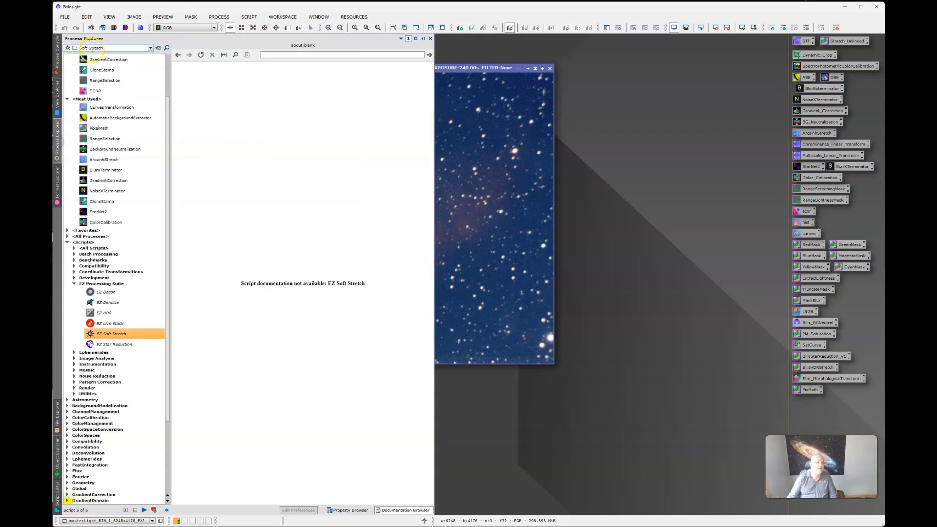
pyautogui.click(108, 48)
pyautogui.press('BackSpace')
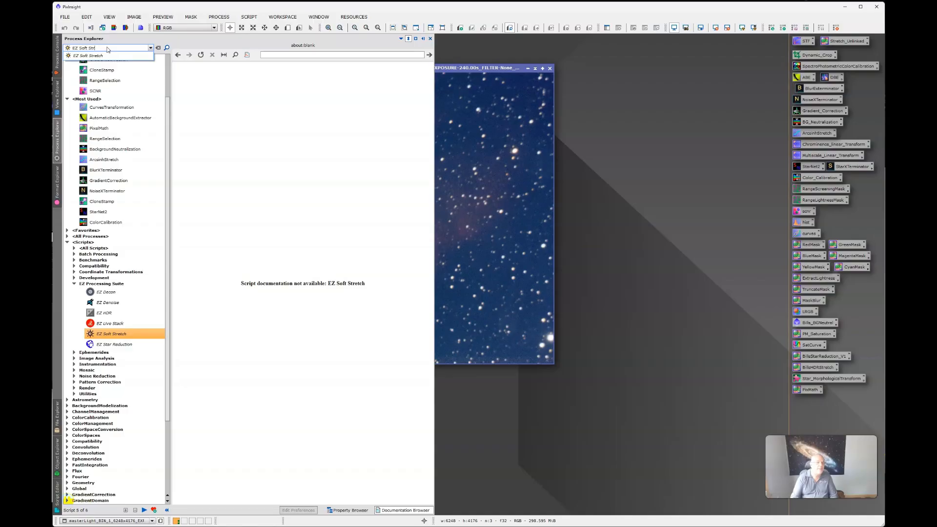
pyautogui.press('BackSpace')
pyautogui.press('BackSpace')
pyautogui.press('BackSpace')
pyautogui.press('BackSpace')
pyautogui.press('BackSpace')
pyautogui.press('BackSpace')
pyautogui.press('BackSpace')
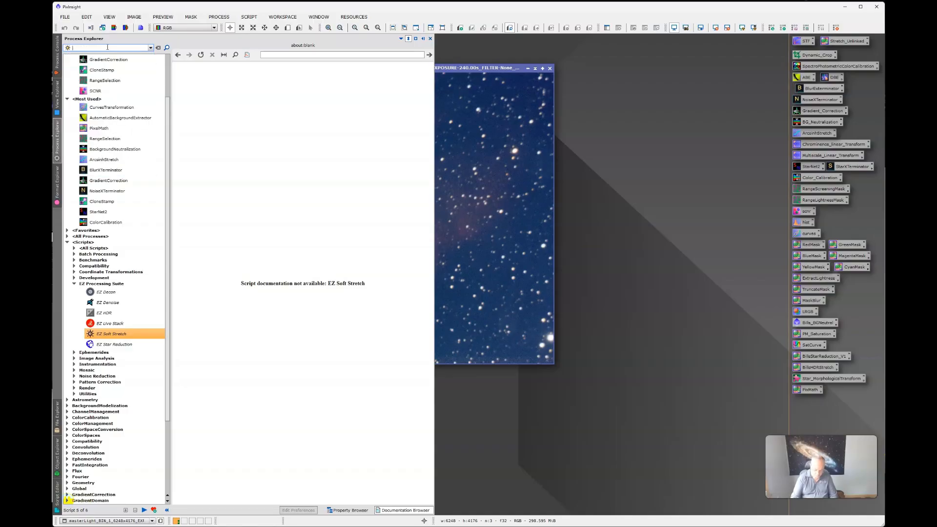
pyautogui.write('image')
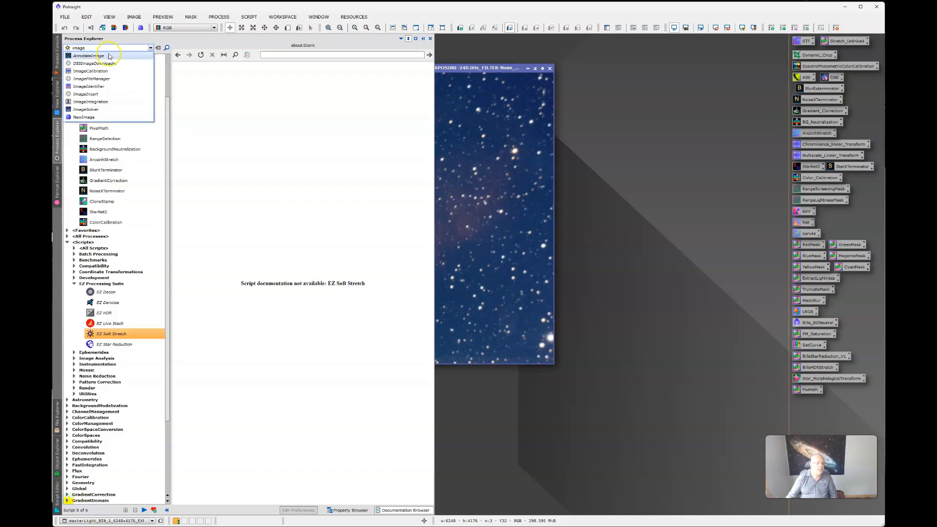
pyautogui.click(82, 111)
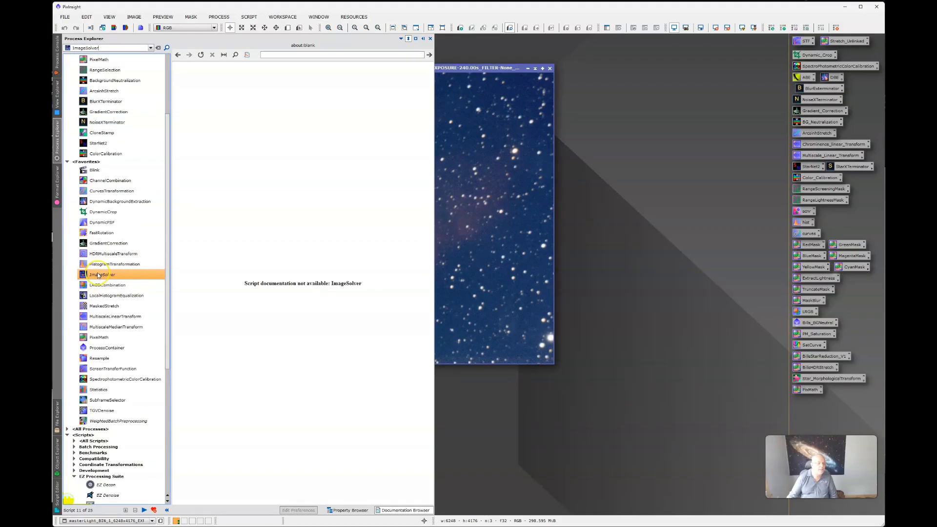
pyautogui.doubleClick(99, 276)
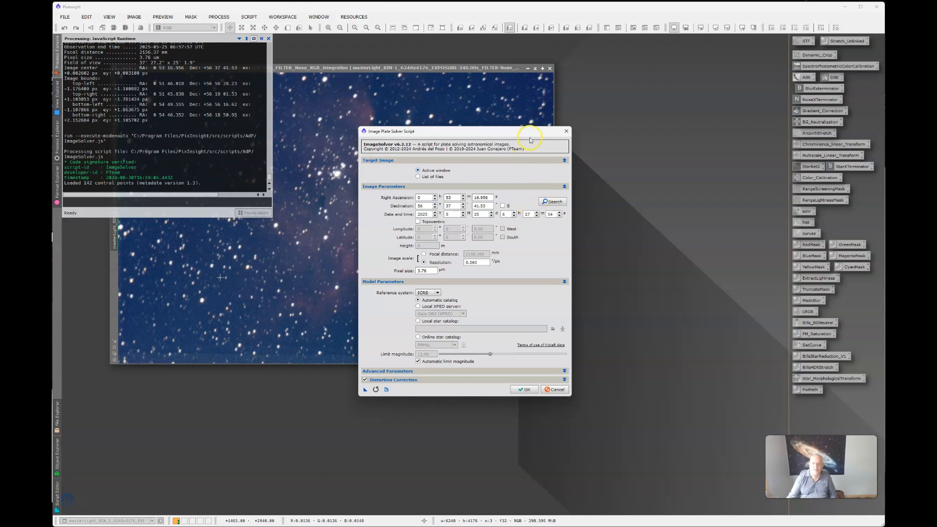
# Step: Look up NGC 281 ('ngc0281') online and accept its coordinates for solving
pyautogui.click(553, 202)
pyautogui.click(476, 218)
pyautogui.write('n')
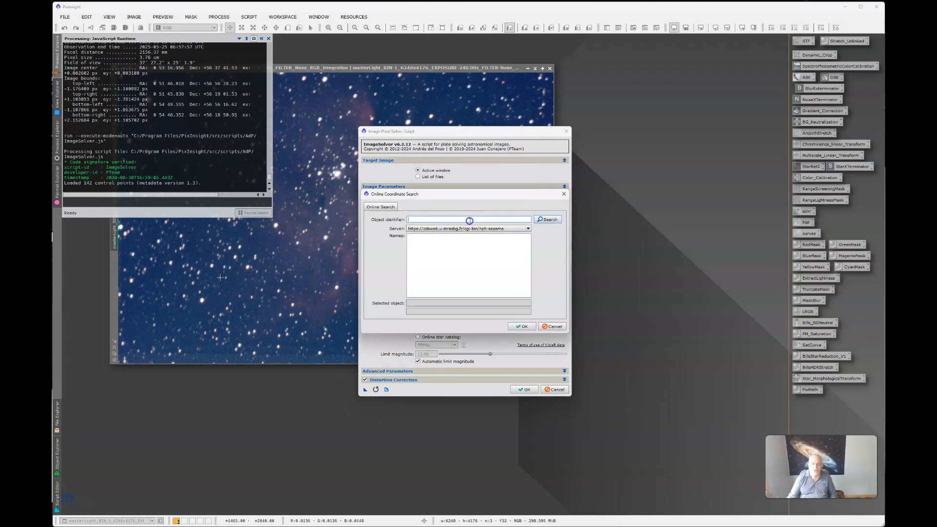
pyautogui.write('gc')
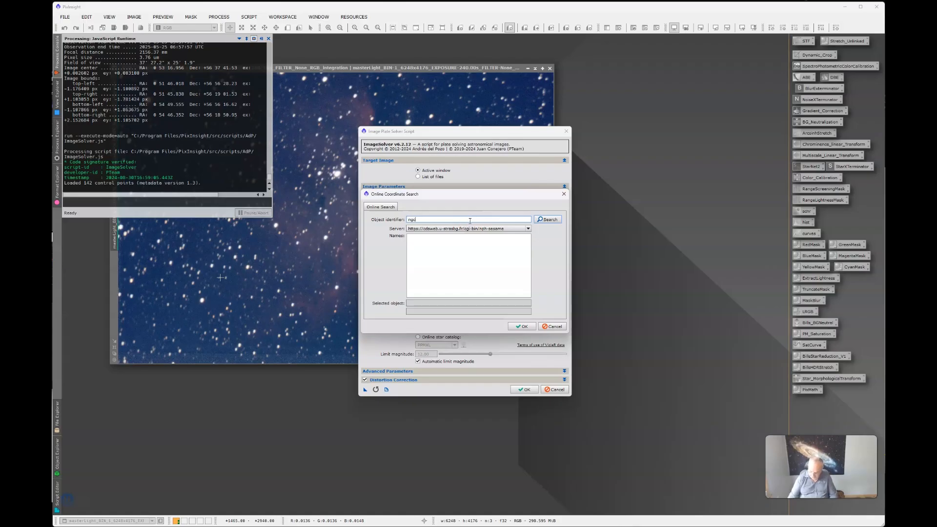
pyautogui.write('0281')
pyautogui.click(549, 221)
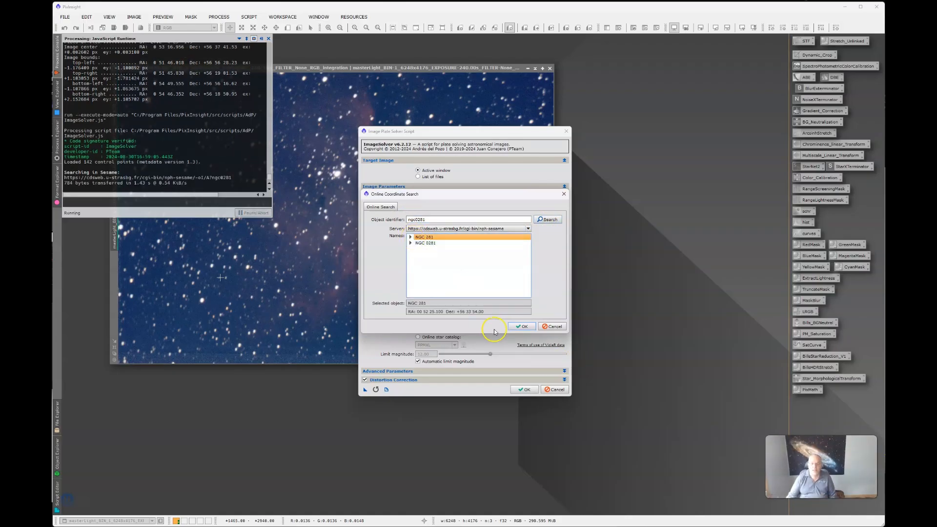
pyautogui.click(411, 237)
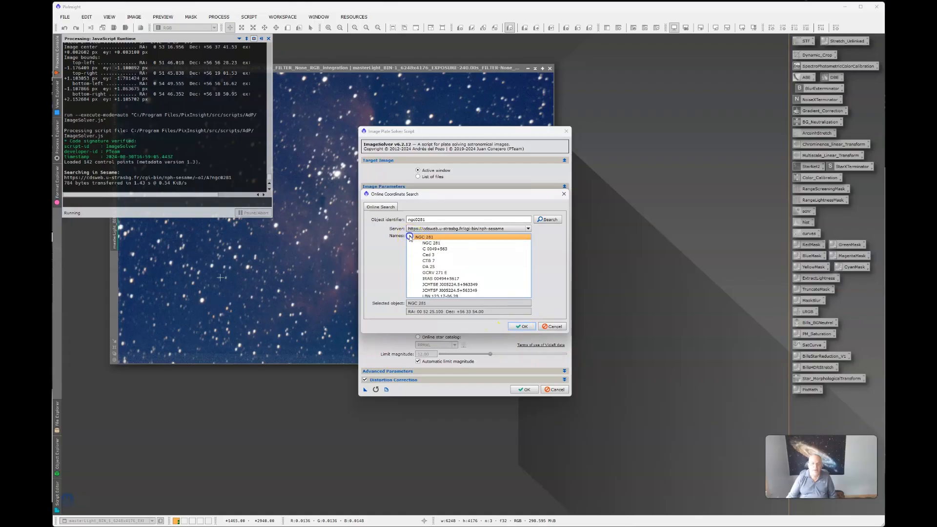
pyautogui.click(430, 243)
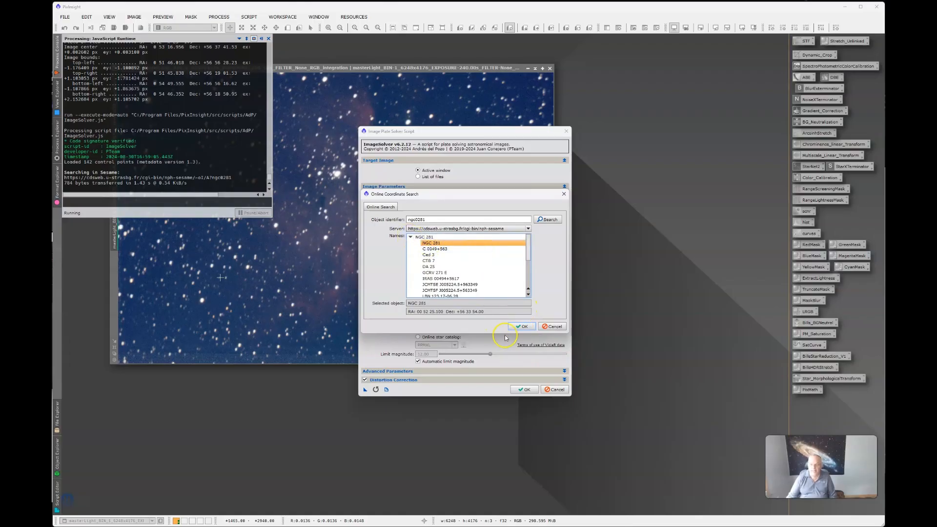
pyautogui.click(523, 326)
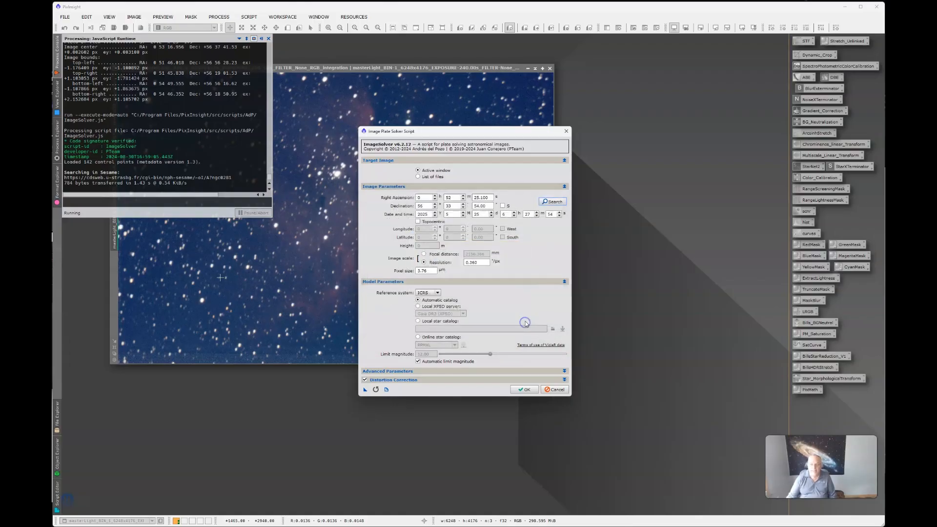
# Step: Use the local Gaia XPSD catalogue with 2156.366 mm focal distance and 3.76 µm pixels, then solve
pyautogui.click(418, 307)
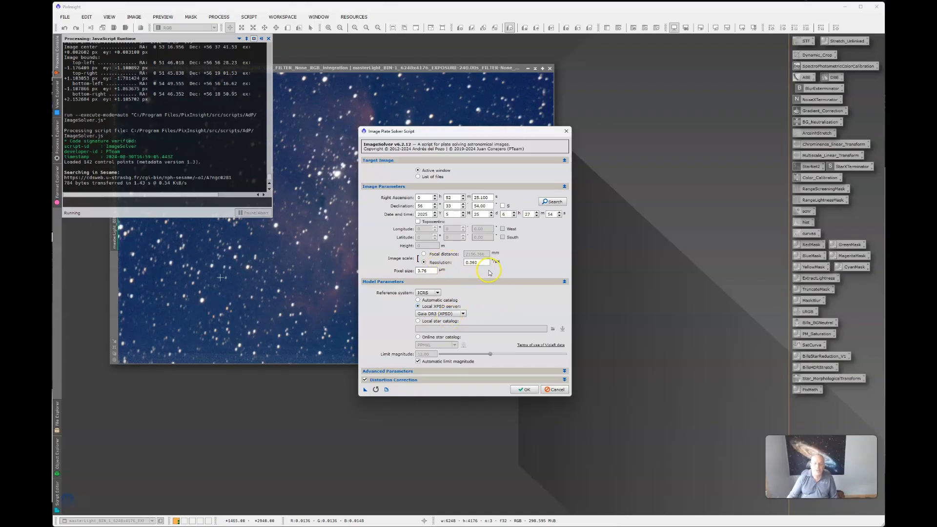
pyautogui.click(425, 255)
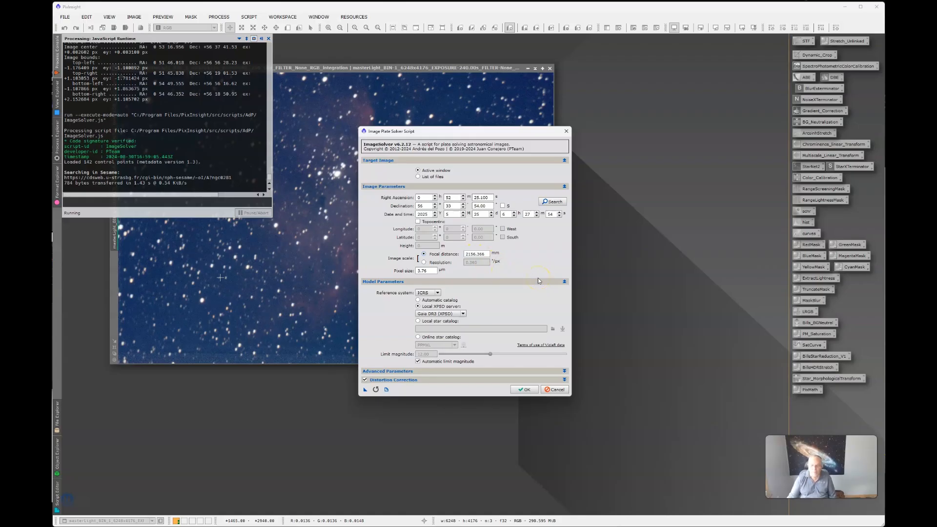
pyautogui.click(483, 255)
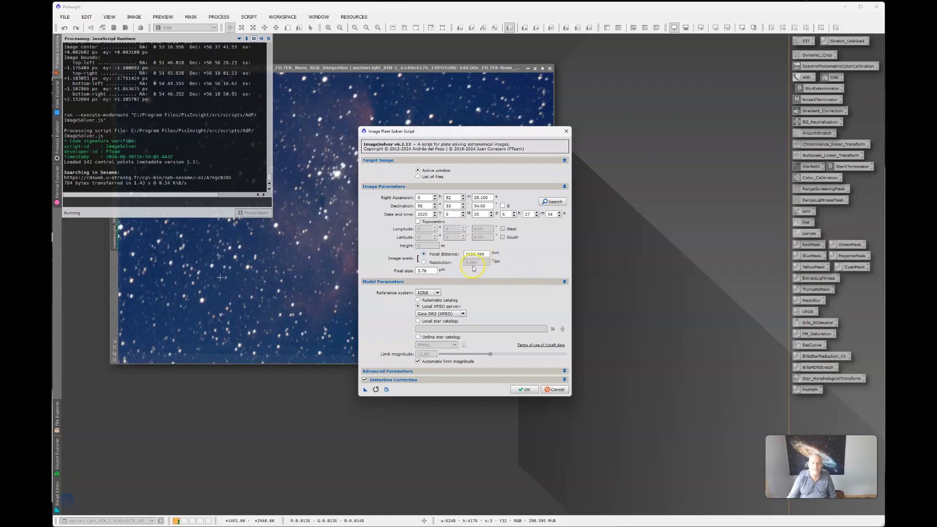
pyautogui.click(430, 271)
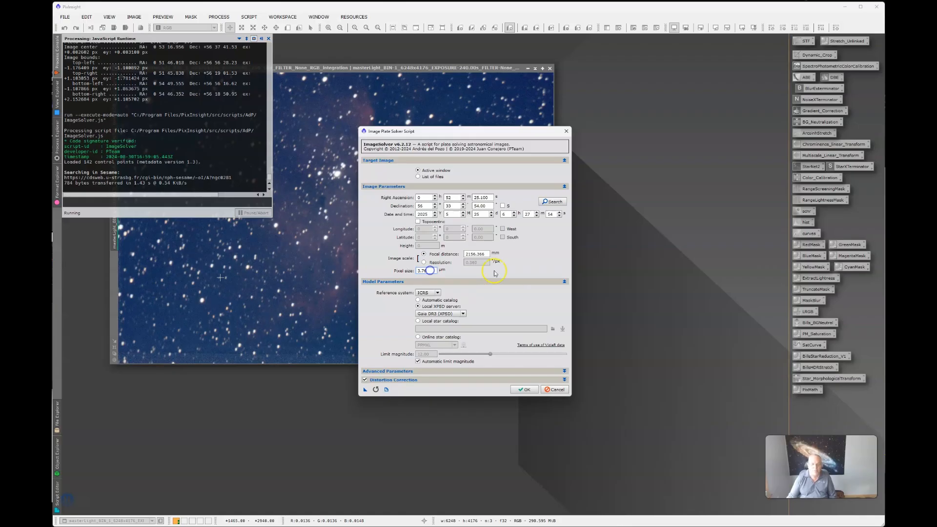
pyautogui.click(525, 389)
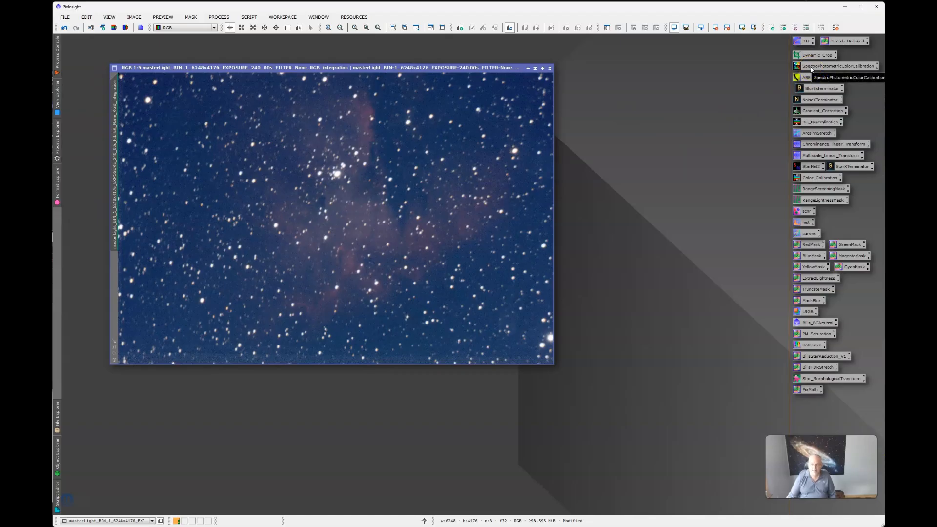
# Step: Open SpectrophotometricColorCalibration from Process > All Processes and move its window higher
pyautogui.click(214, 16)
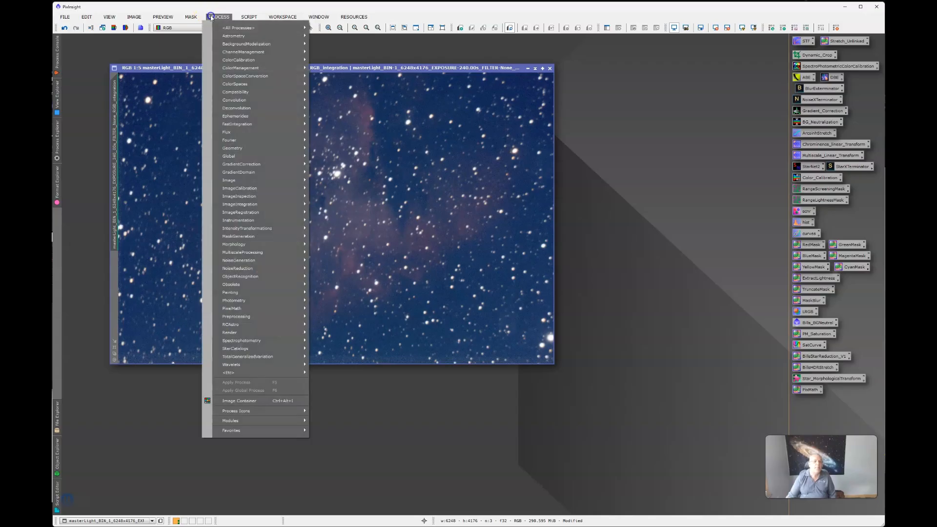
pyautogui.moveTo(234, 28)
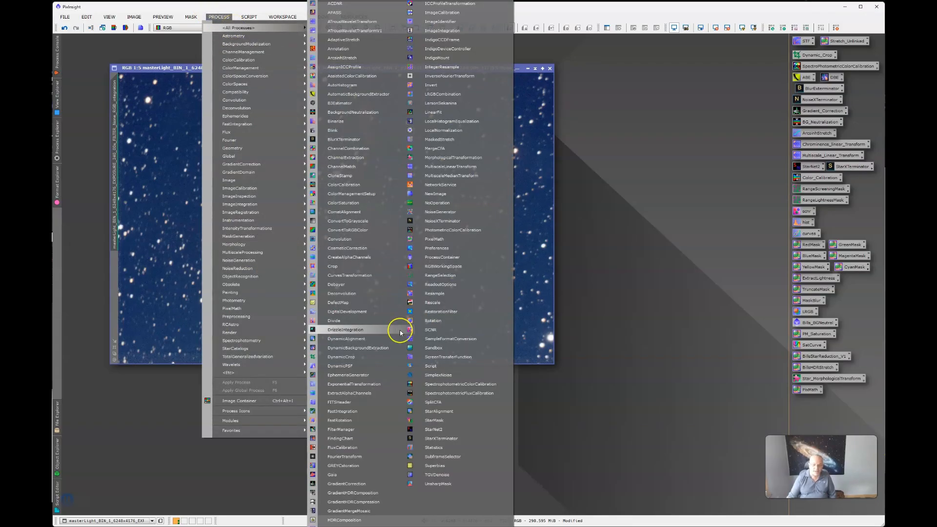
pyautogui.click(466, 384)
pyautogui.moveTo(678, 286); pyautogui.dragTo(656, 111)
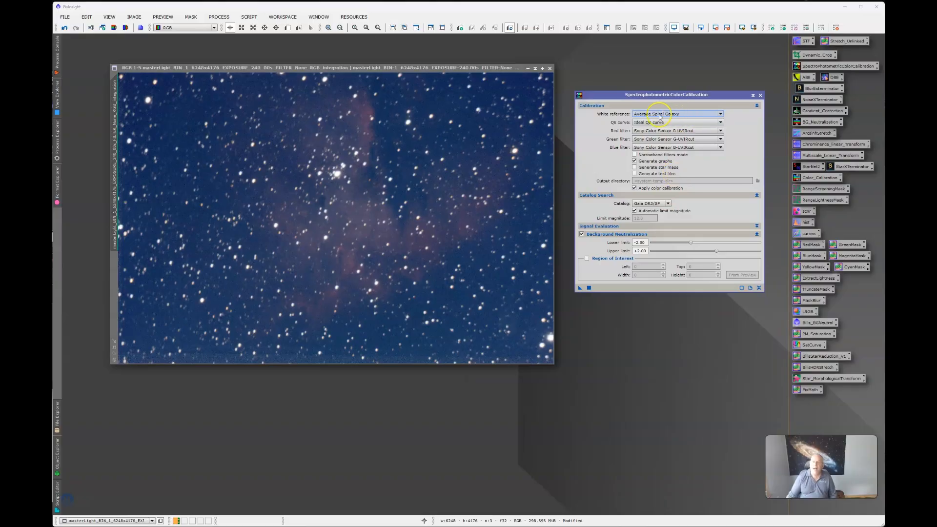
# Step: Set the white reference to Average Spiral Galaxy and the QE curve to Ideal QE curve
pyautogui.moveTo(653, 115)
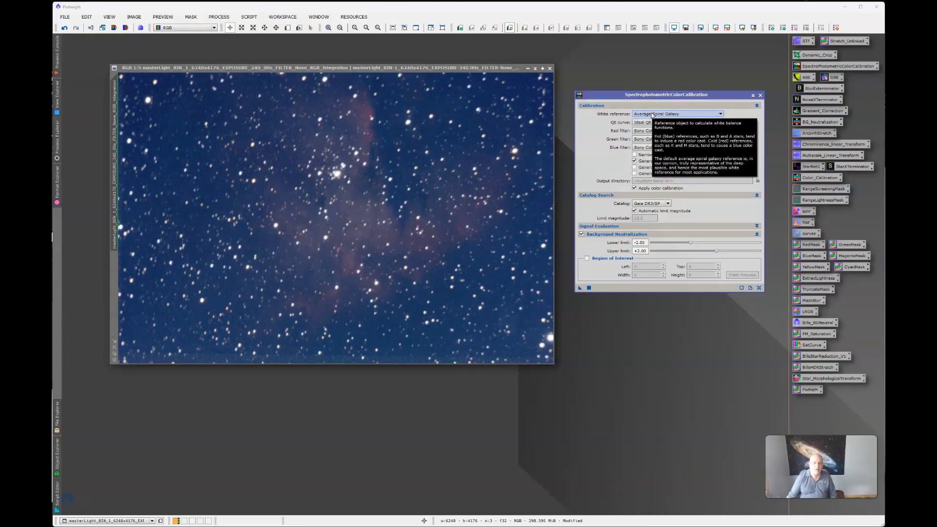
pyautogui.click(653, 115)
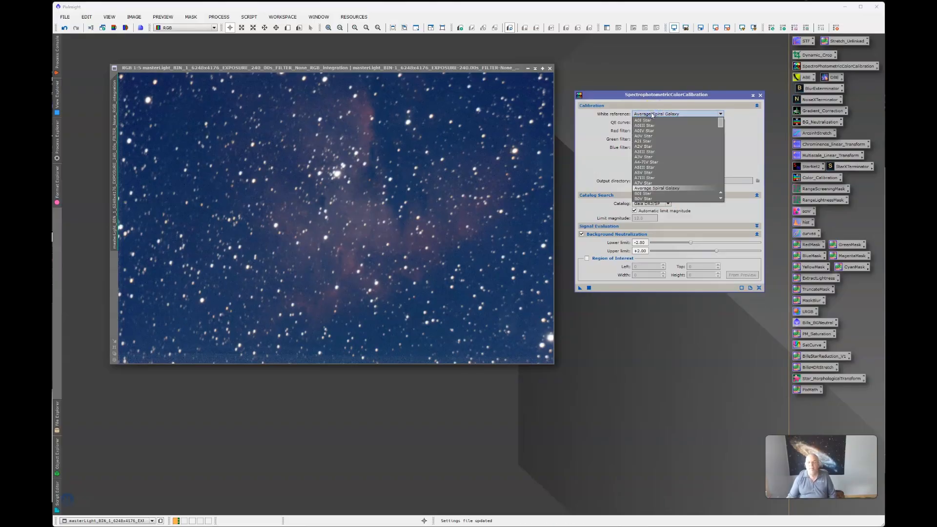
pyautogui.moveTo(722, 127)
pyautogui.mouseDown()
pyautogui.moveTo(721, 141)
pyautogui.moveTo(719, 118)
pyautogui.mouseUp()
pyautogui.click(724, 94)
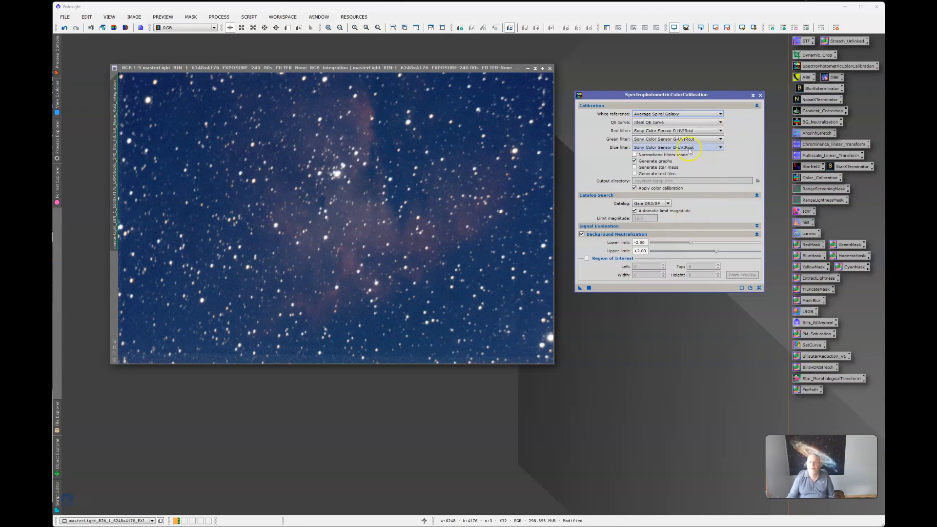
pyautogui.click(689, 122)
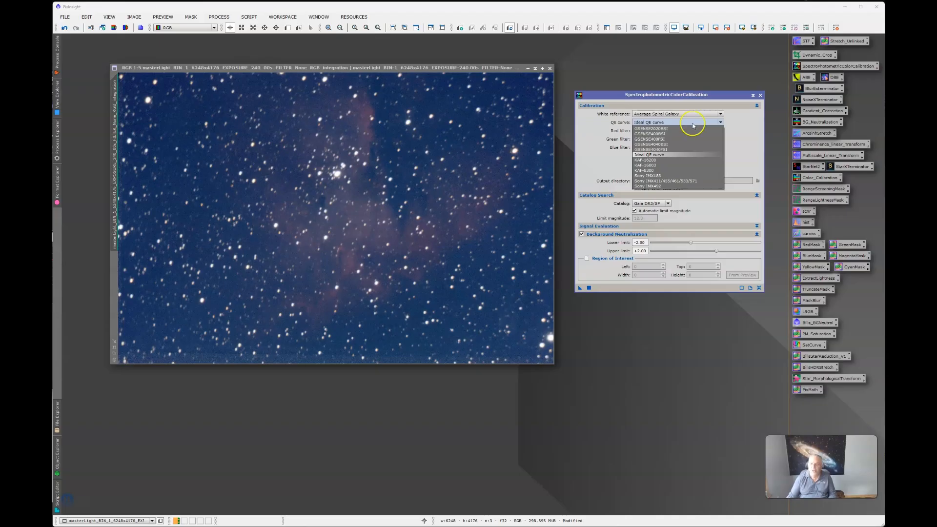
pyautogui.click(735, 149)
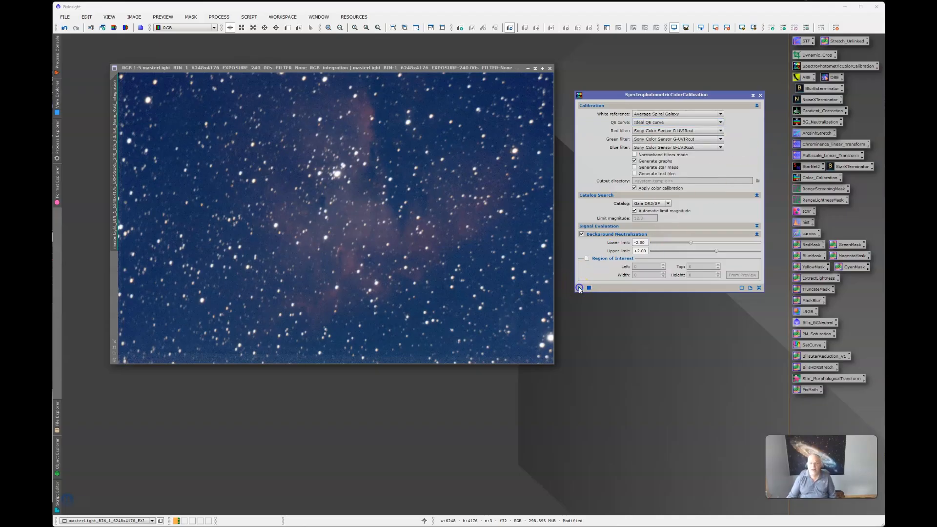
# Step: Apply SPCC to the nebula image and review the White Balance Functions graph results
pyautogui.moveTo(580, 288); pyautogui.dragTo(527, 278)
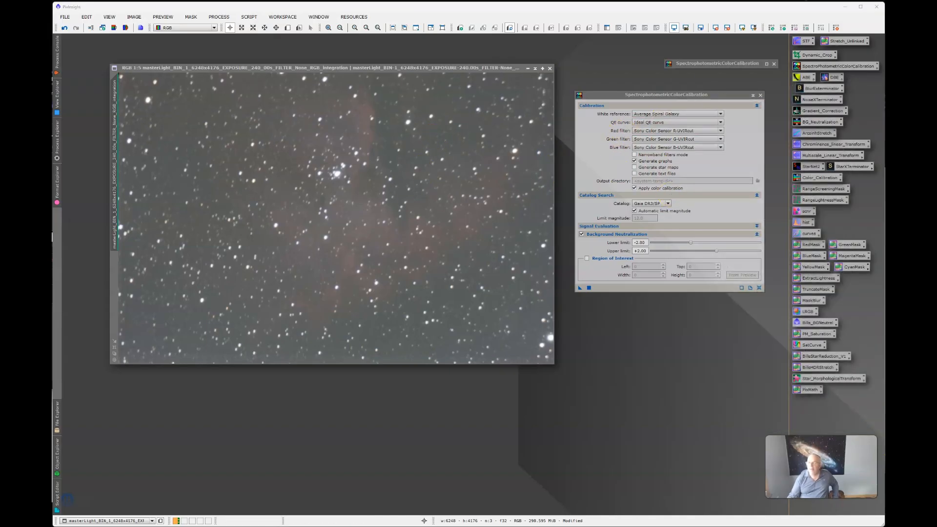
pyautogui.moveTo(725, 63); pyautogui.dragTo(723, 55)
pyautogui.doubleClick(724, 55)
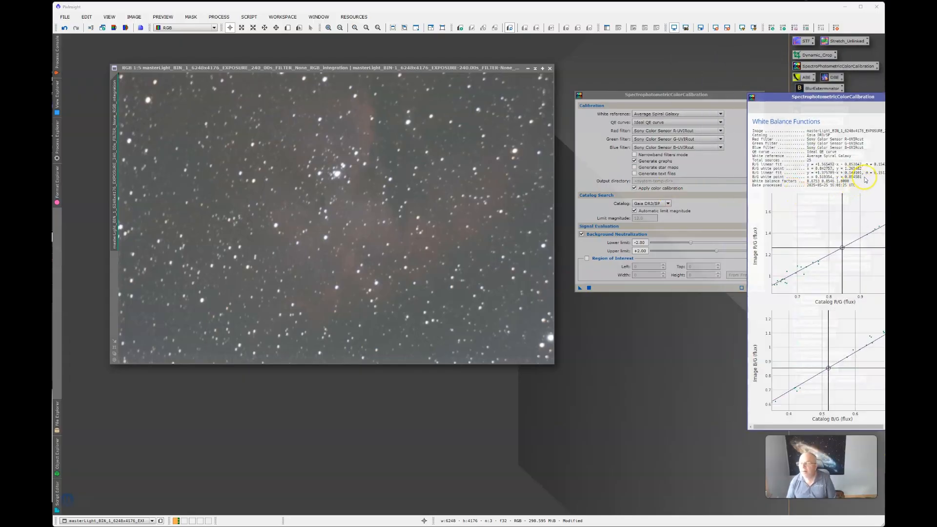
pyautogui.moveTo(752, 177); pyautogui.dragTo(806, 182)
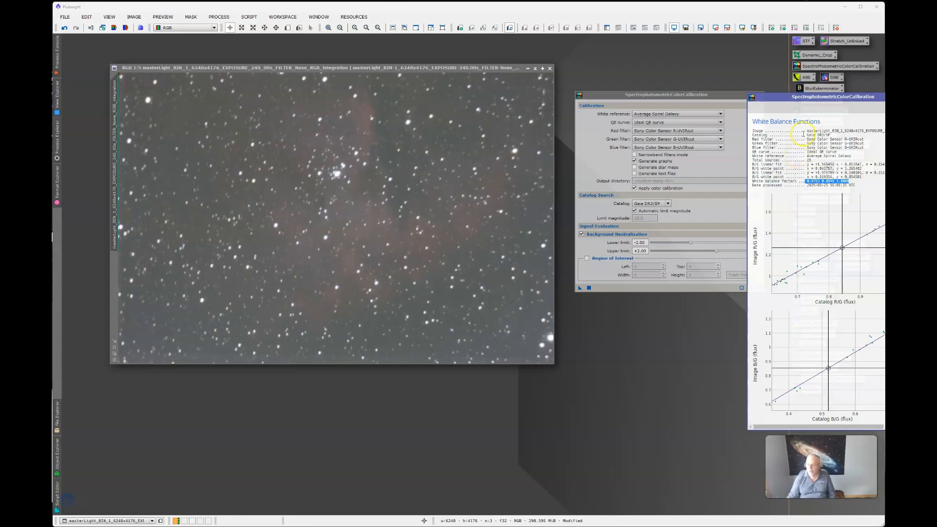
pyautogui.click(917, 97)
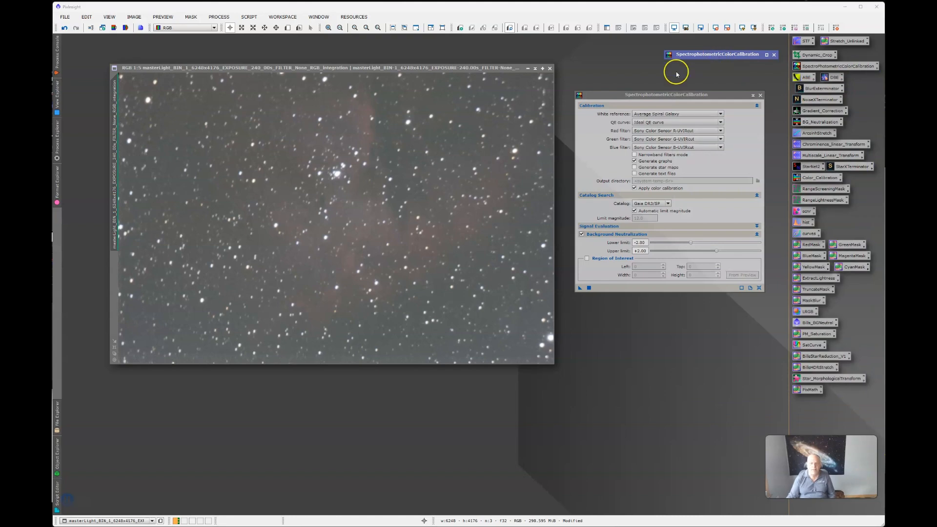
# Step: Close the SpectrophotometricColorCalibration dialog and nudge the calibrated nebula image window right
pyautogui.click(760, 96)
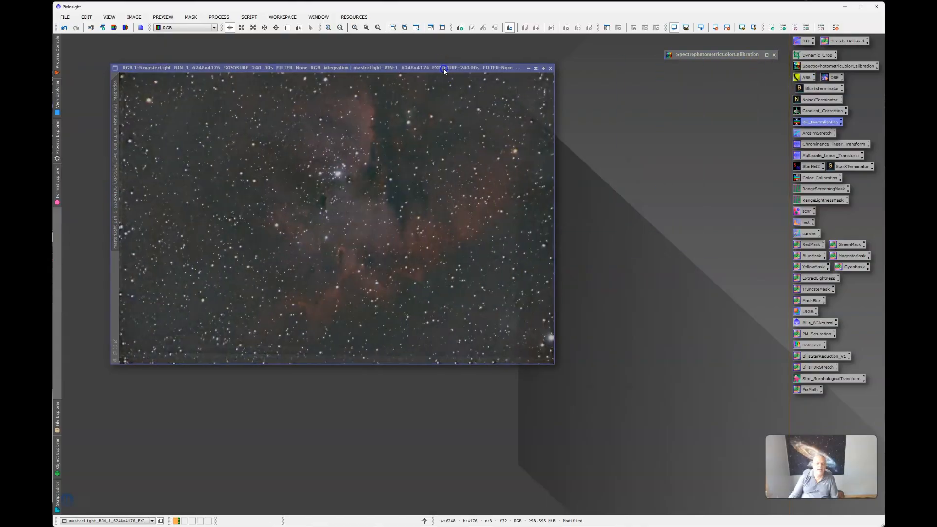
pyautogui.moveTo(444, 72); pyautogui.dragTo(450, 72)
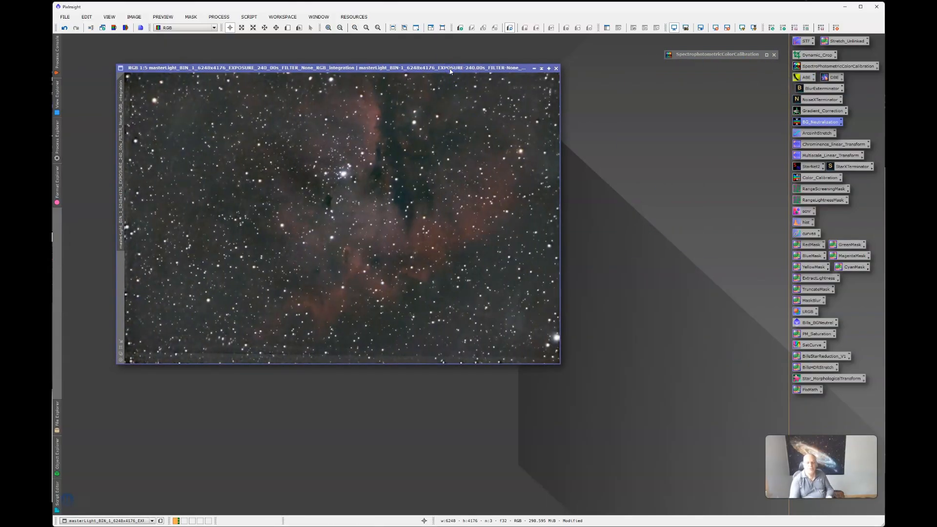